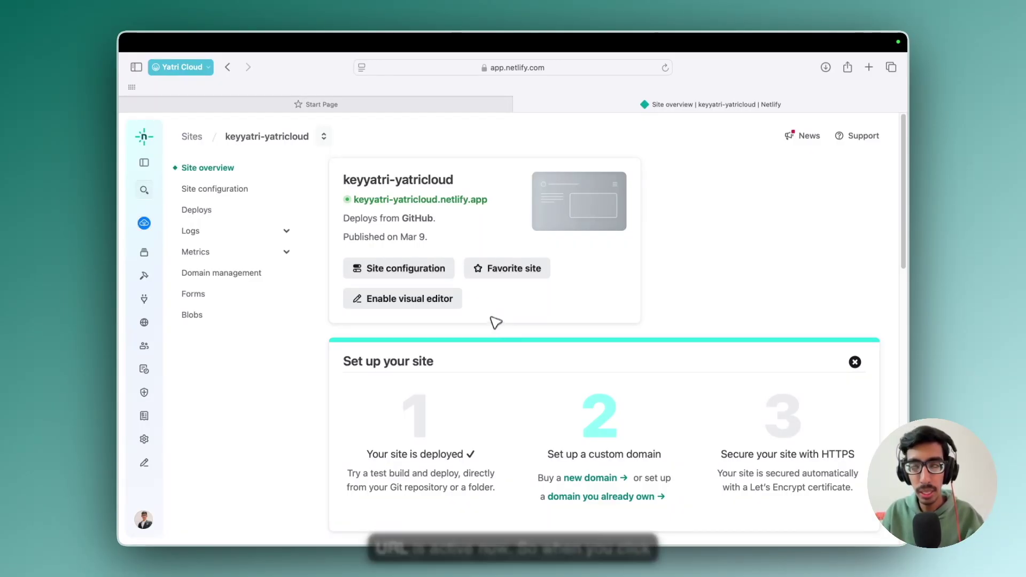
Open the deployed site's live URL and examine the subdomain part of its netlify.app address.
left_click(457, 203)
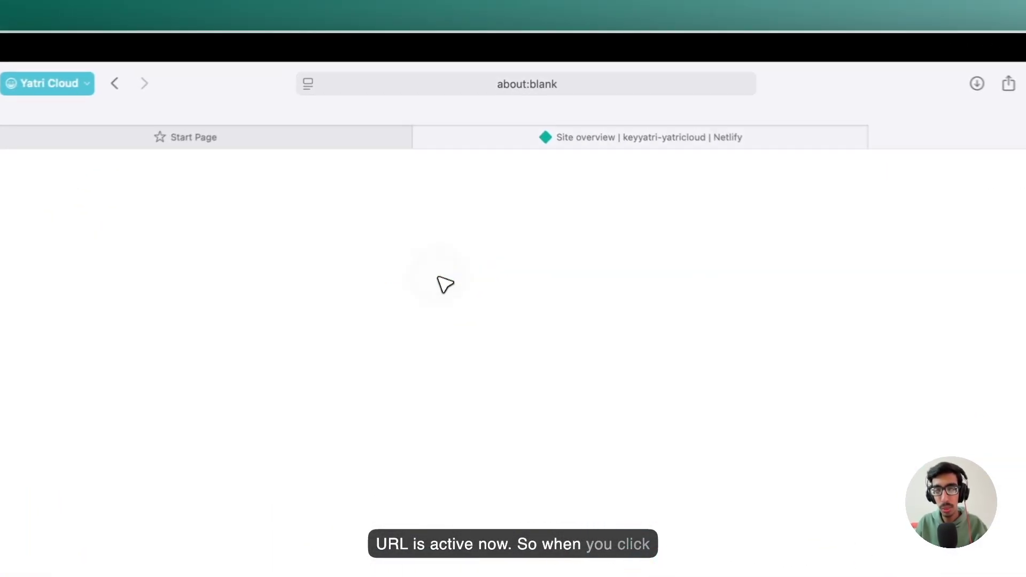
left_click(639, 98)
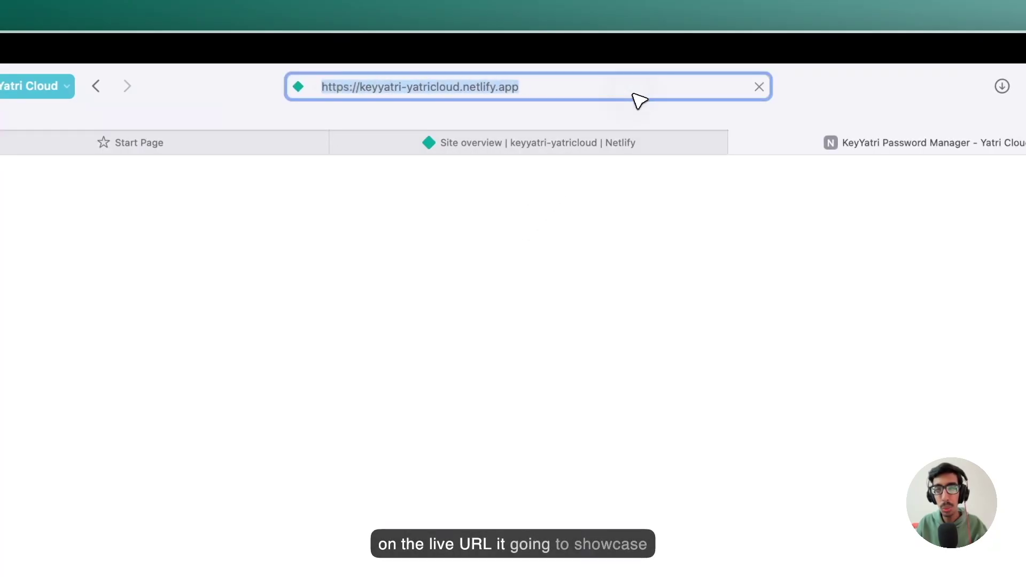
left_click(638, 96)
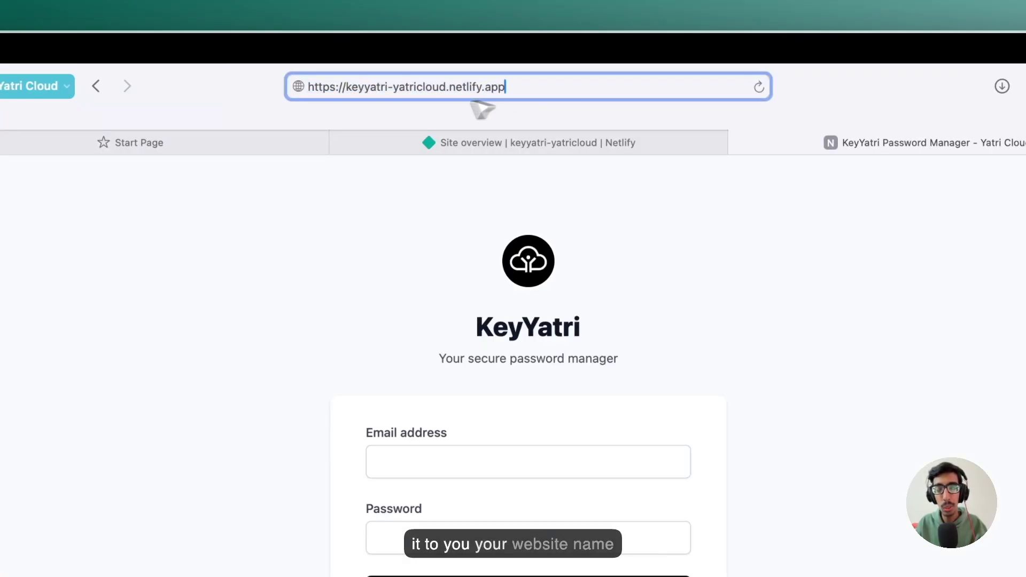
left_click_drag(347, 88, 450, 85)
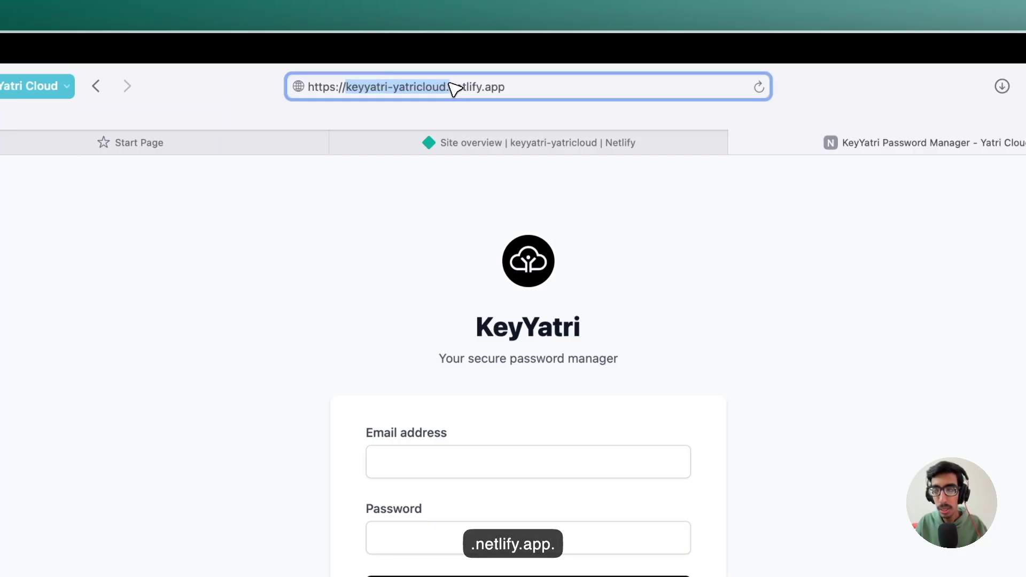
left_click(541, 90)
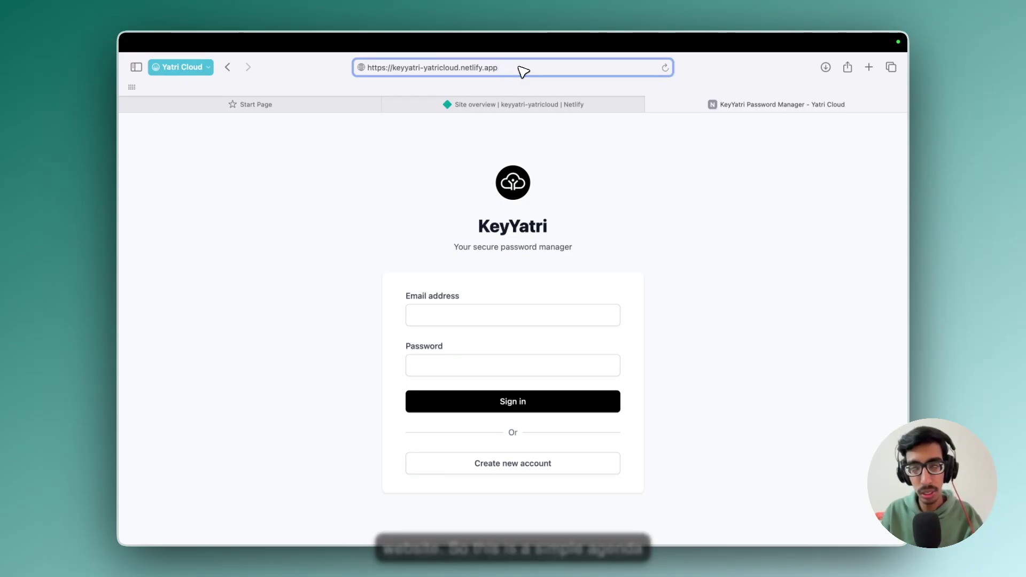
Return to the Netlify site and open the form for adding an already owned domain to it.
left_click(536, 105)
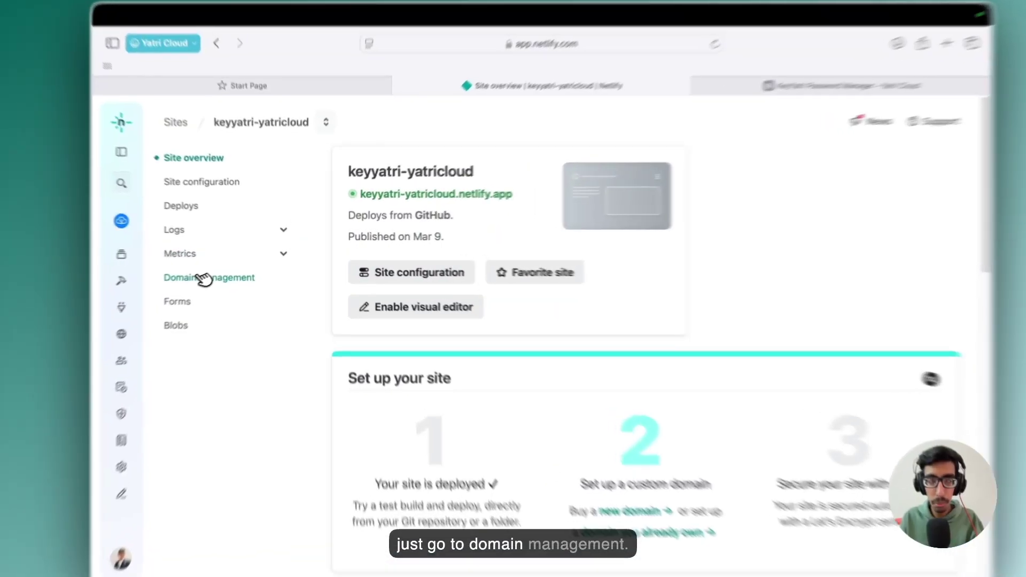
left_click(227, 273)
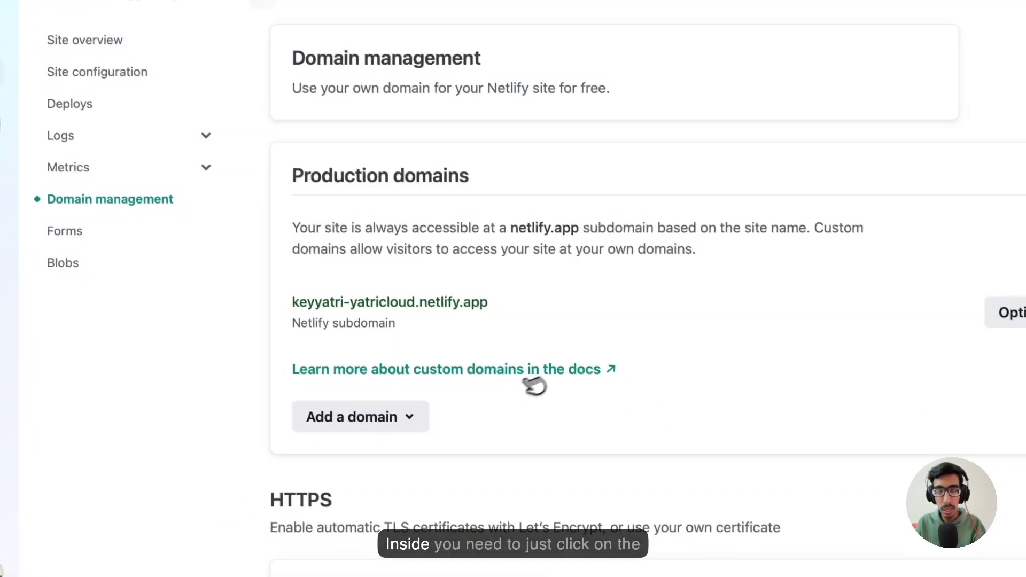
left_click(399, 413)
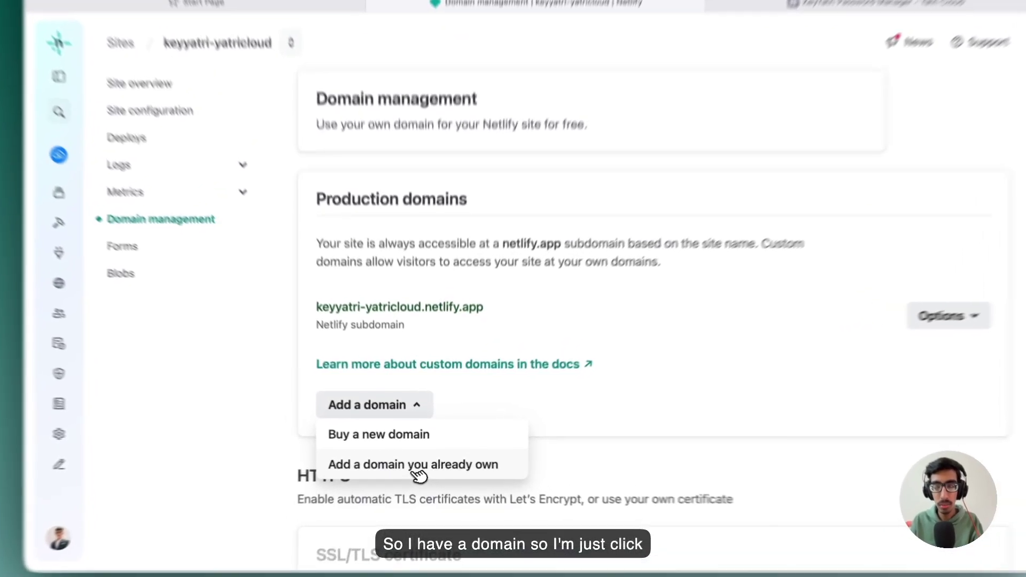
left_click(420, 464)
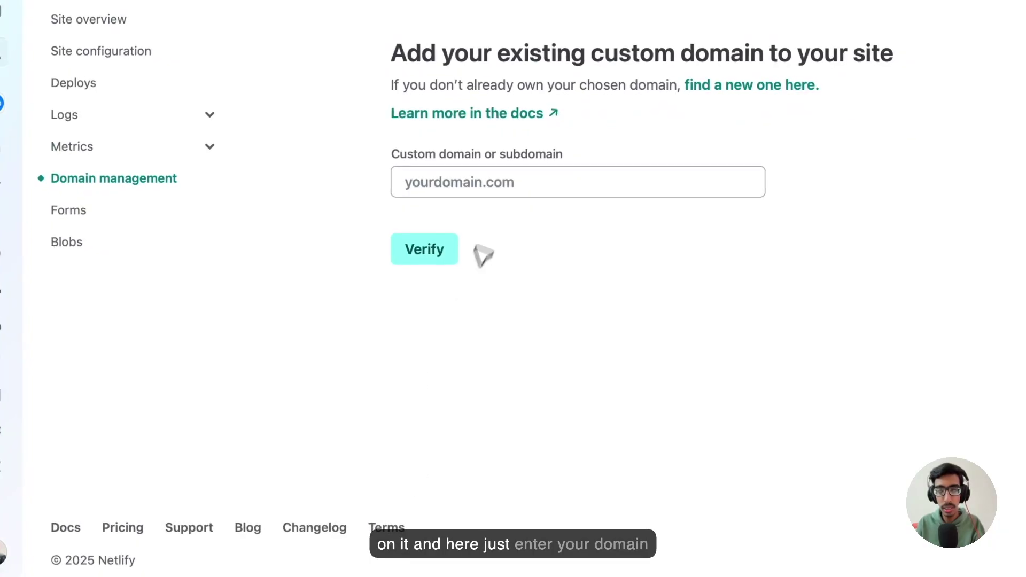
Enter keyyatrilive.yatricloud.com as the custom domain or subdomain.
left_click(502, 187)
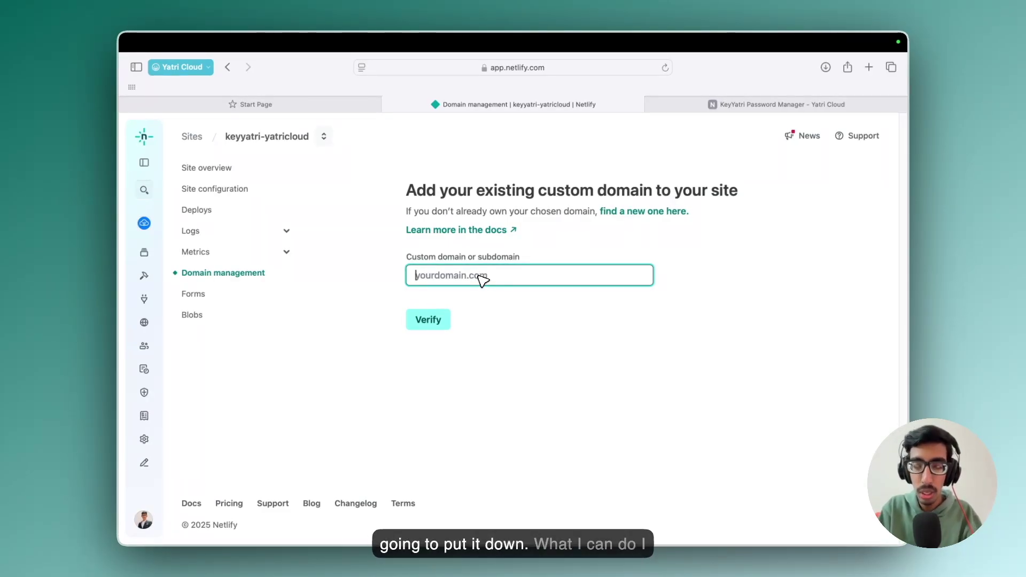
type("k")
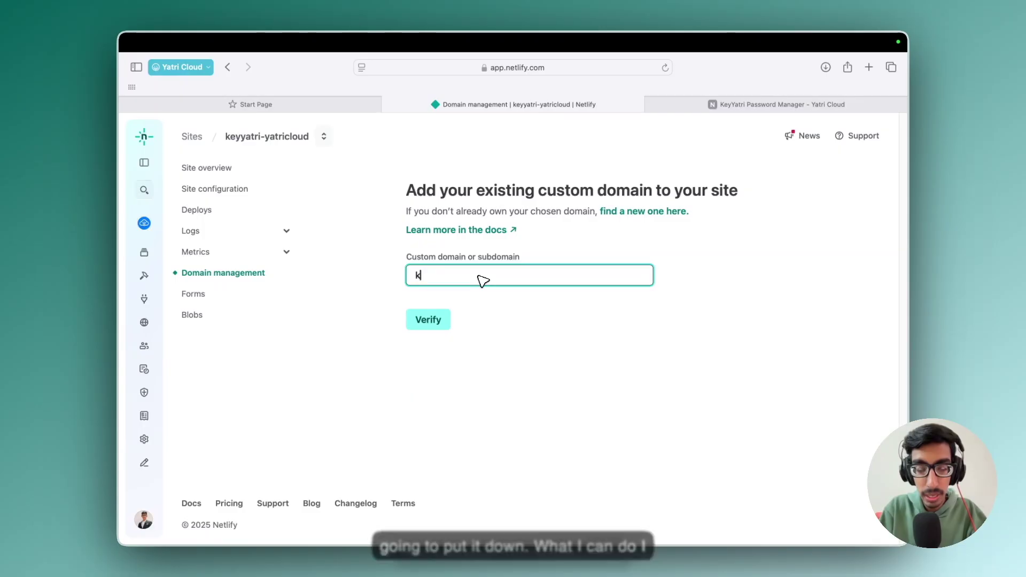
type("eyyatrilive.yatricl")
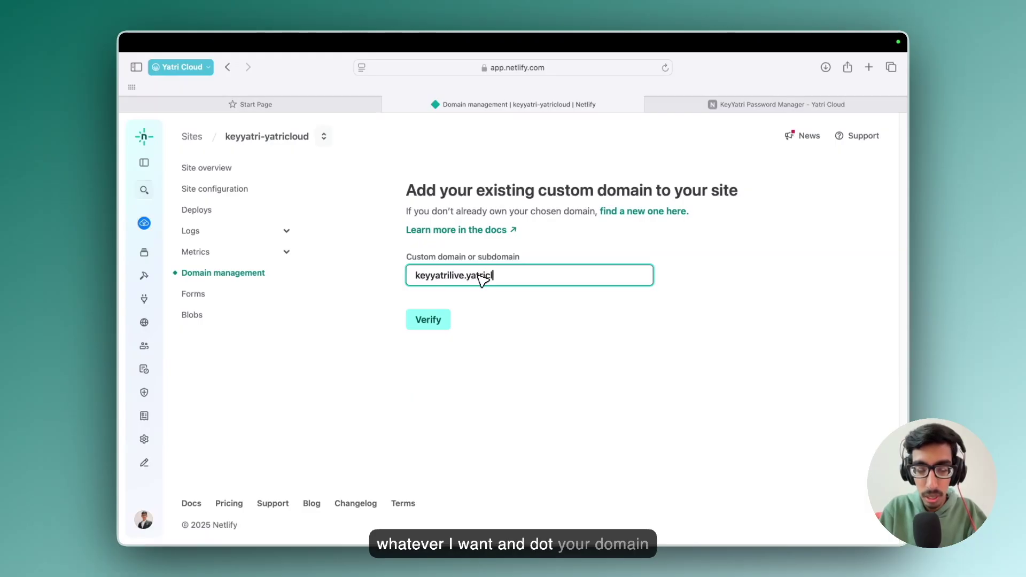
type("com")
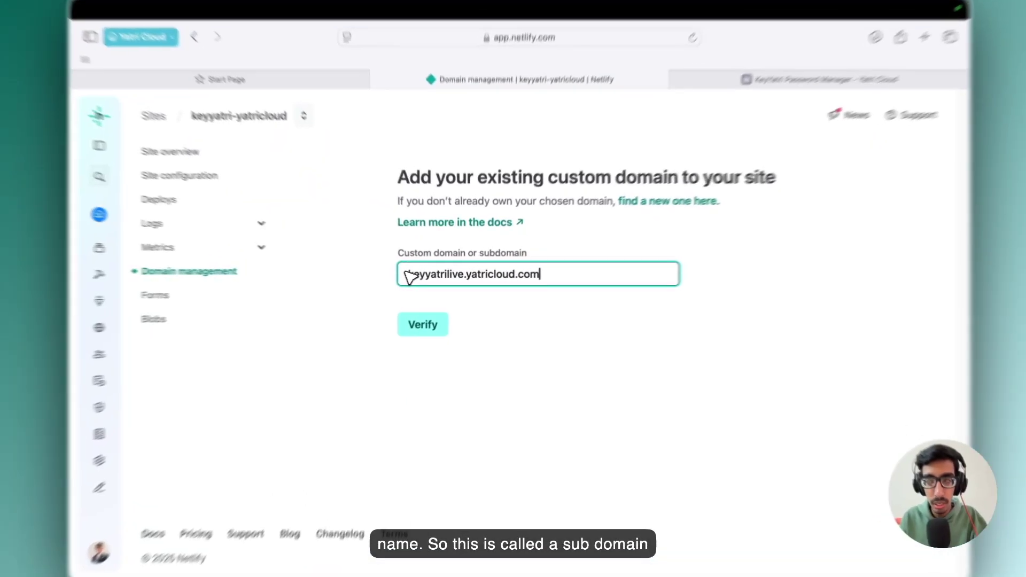
left_click_drag(409, 275, 463, 277)
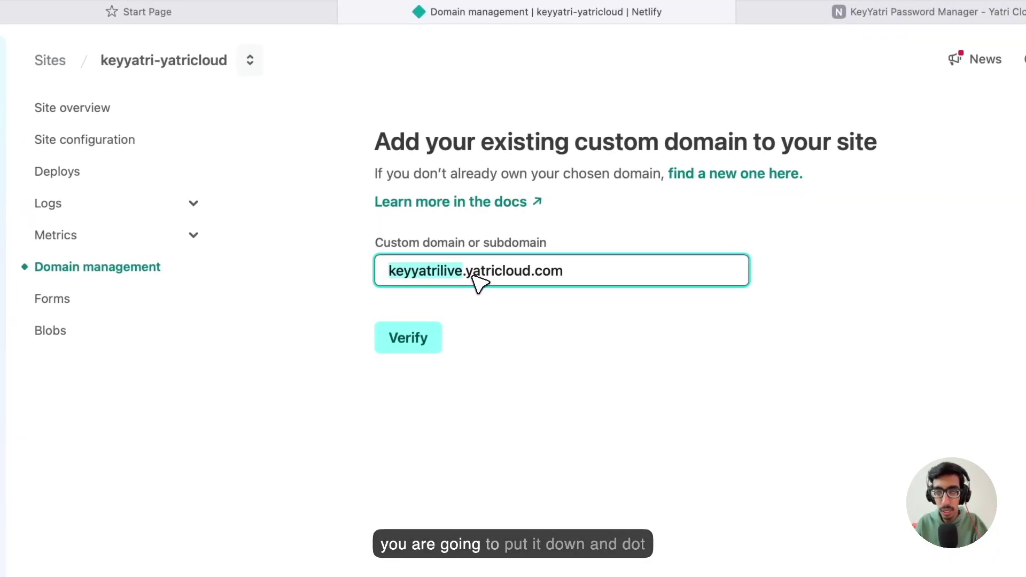
left_click_drag(467, 273, 571, 278)
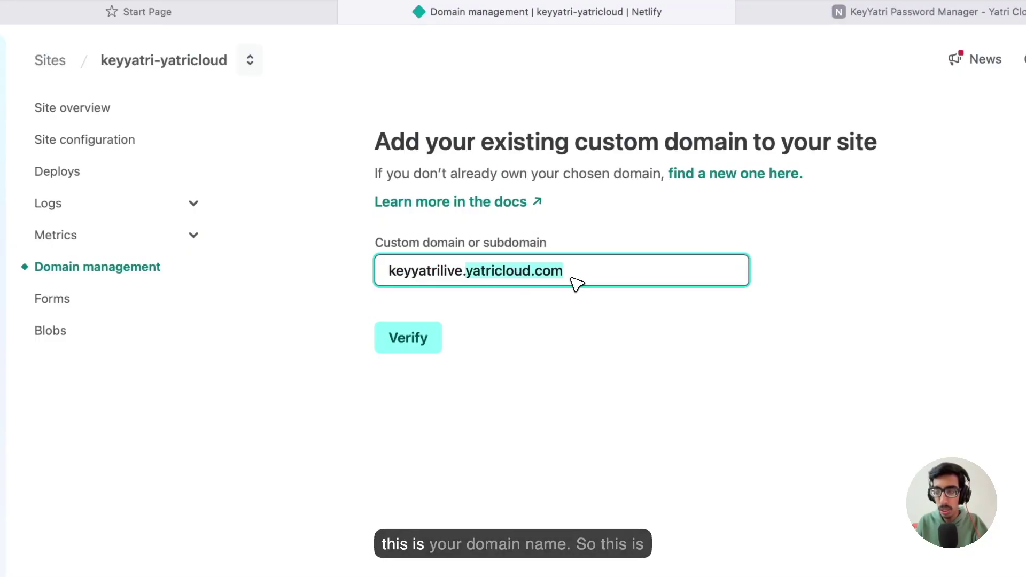
left_click(572, 279)
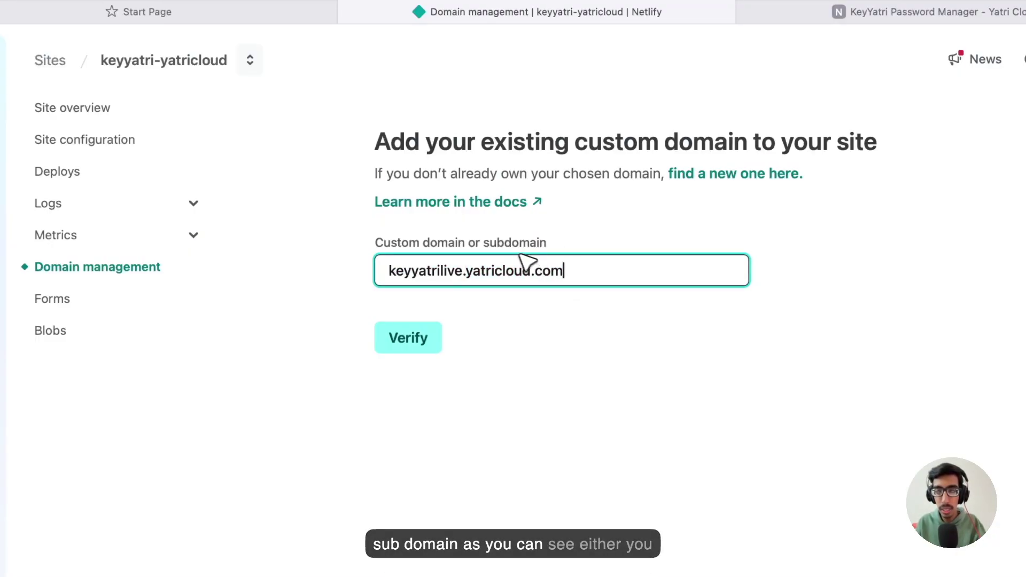
double_click(550, 247)
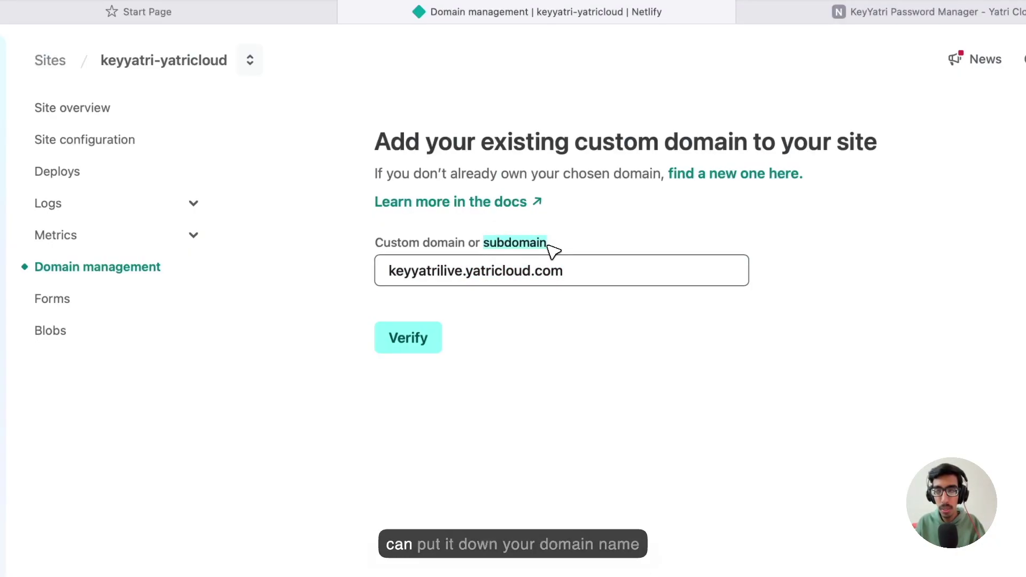
double_click(457, 245)
left_click(477, 251)
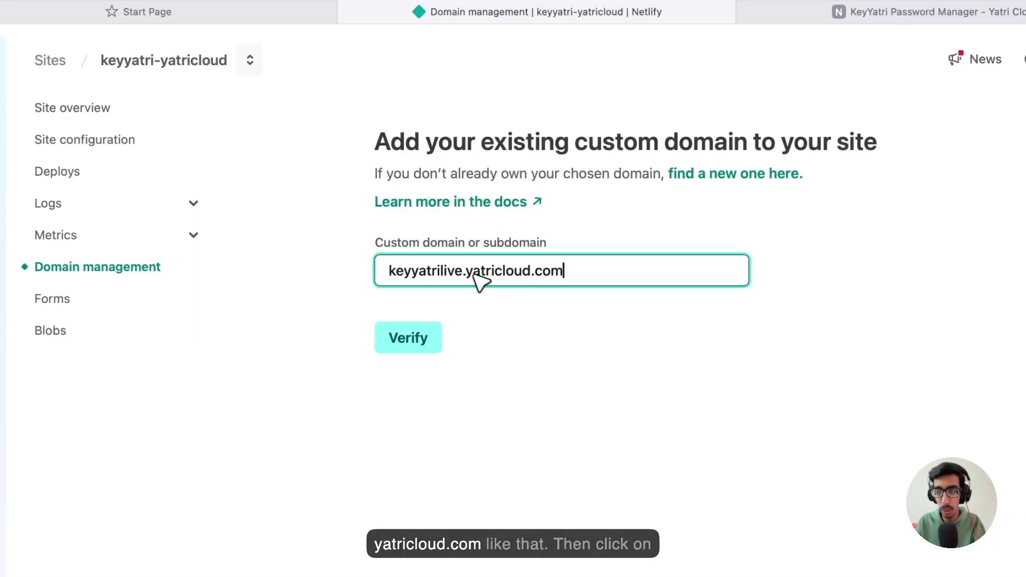
Verify the entered domain, add it to the site as a subdomain, and open its external DNS configuration.
left_click(433, 339)
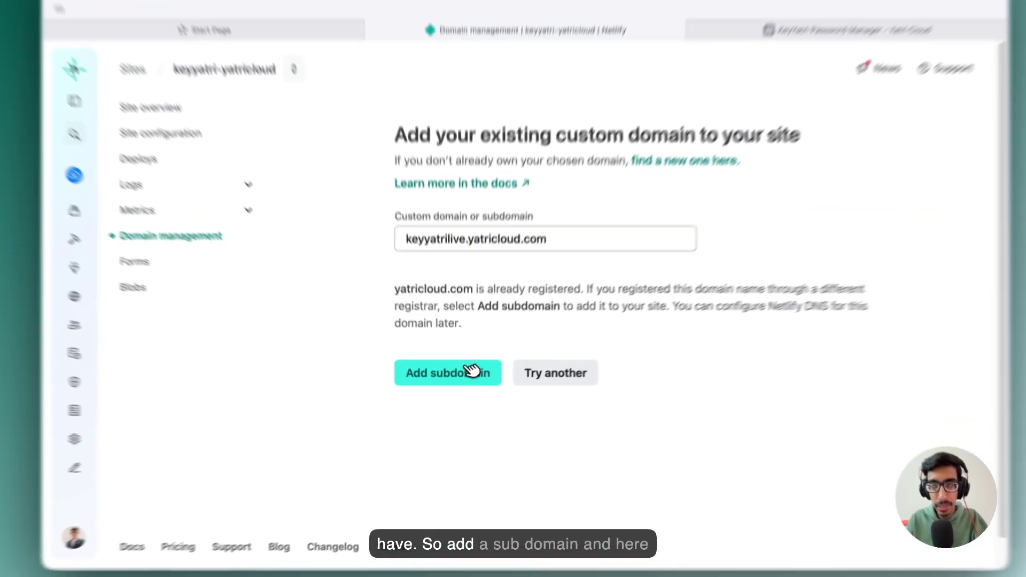
left_click(472, 370)
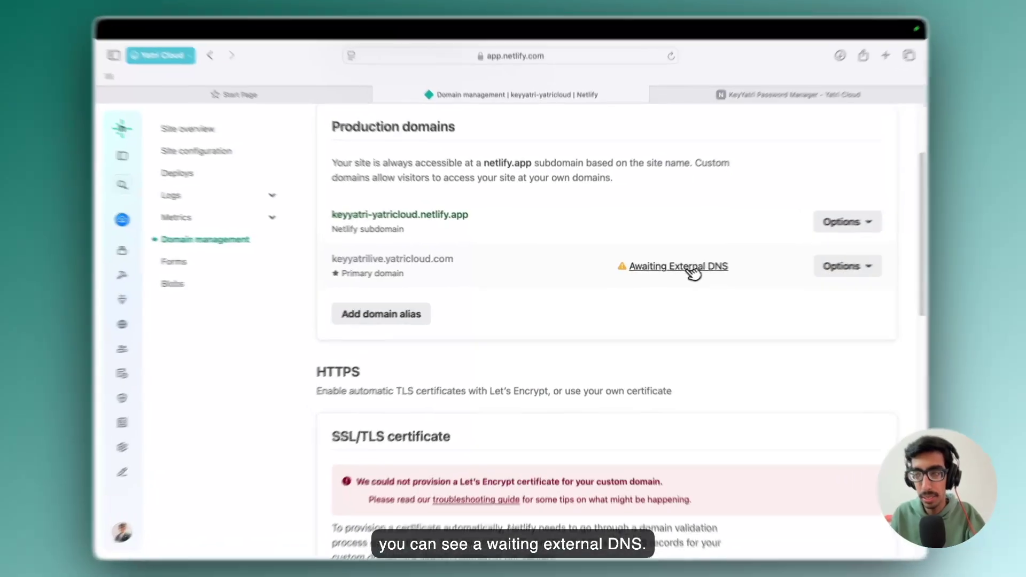
left_click(685, 270)
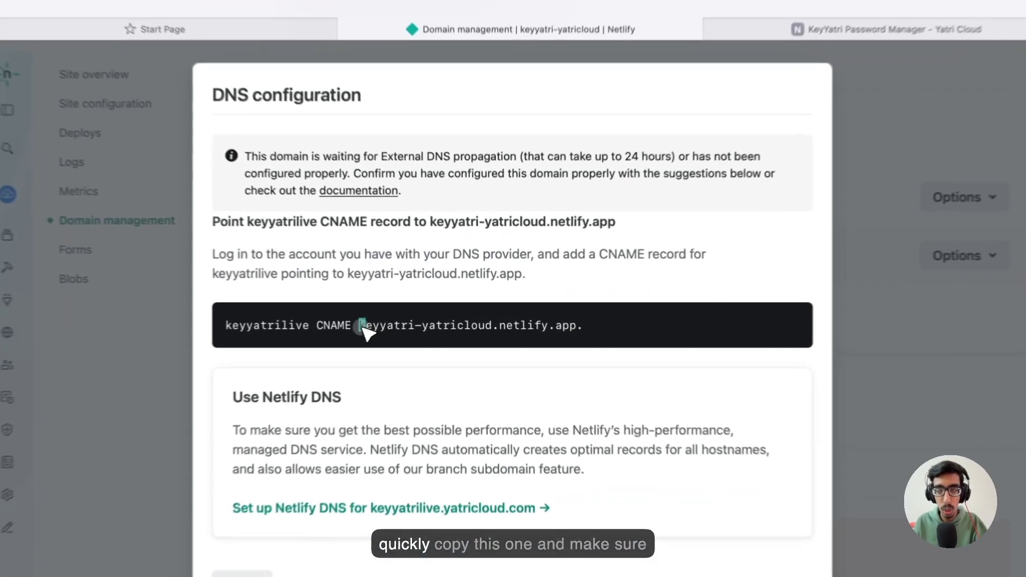
Copy the CNAME target keyyatri-yatricloud.netlify.app and switch to the Safari window with GoDaddy's yatricloud.com domain page.
left_click_drag(397, 319, 562, 318)
key("super+c")
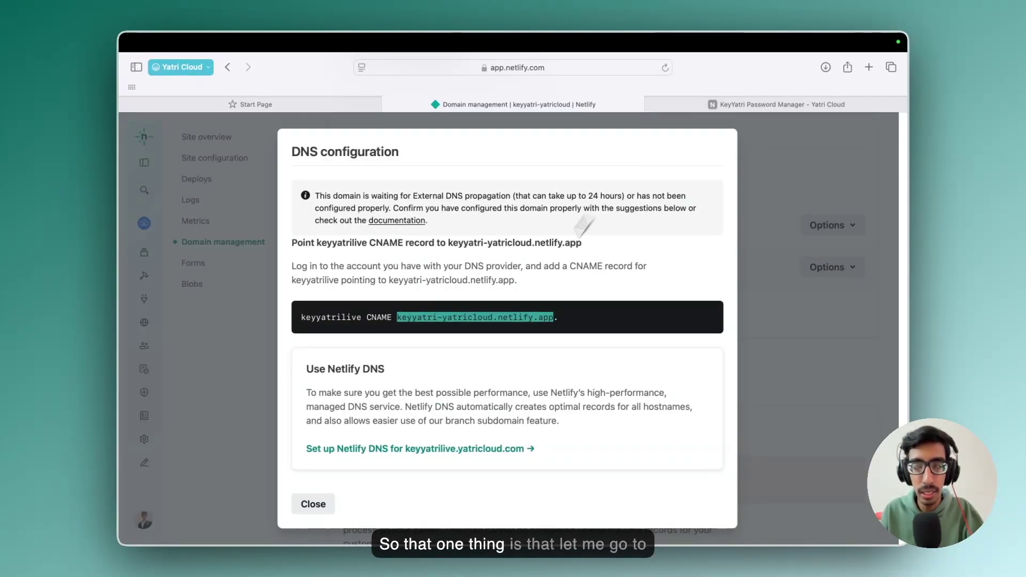
mouse_move(506, 524)
right_click(409, 521)
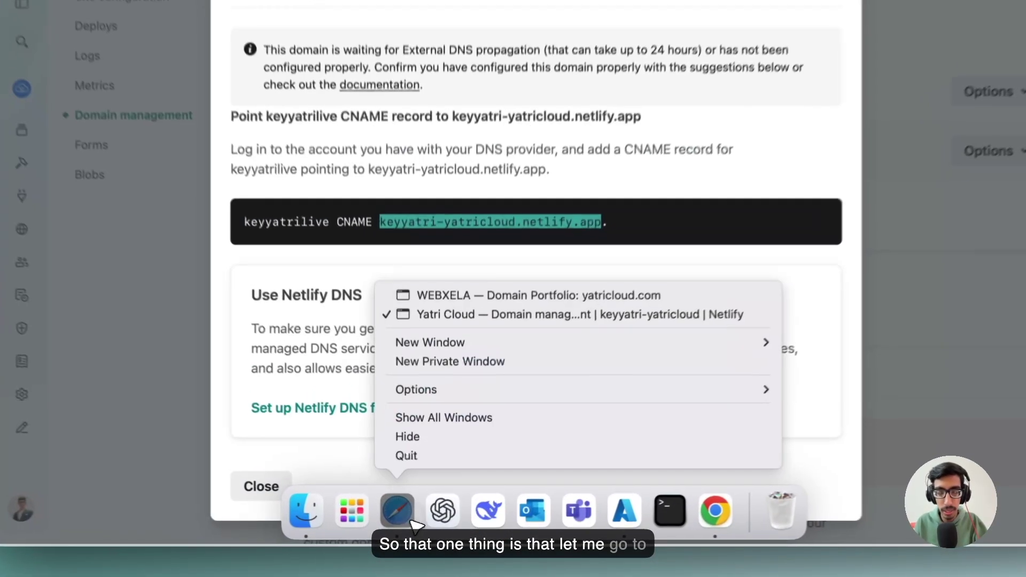
left_click(483, 375)
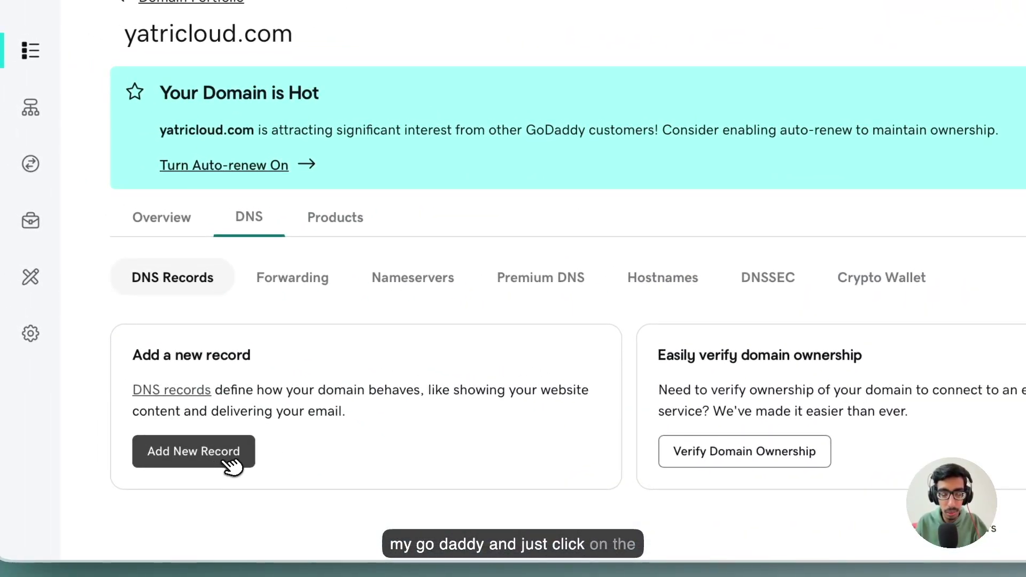
Start a new DNS record for yatricloud.com with the type CNAME.
left_click(230, 461)
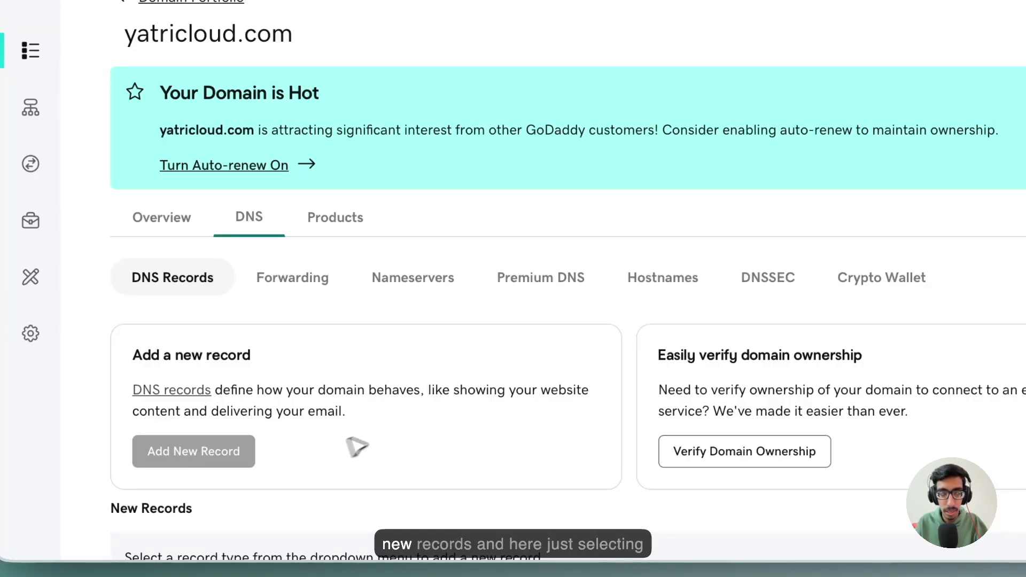
scroll(358, 447, "down", 5)
left_click(253, 433)
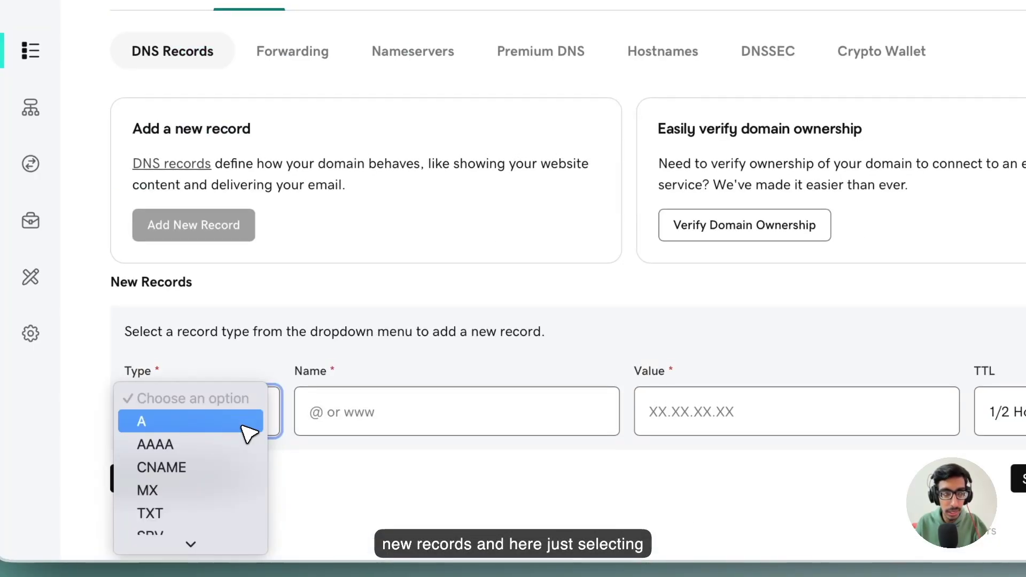
left_click(220, 468)
Name the CNAME record keyyatrilive, paste keyyatri-yatricloud.netlify.app as its value, and save it.
left_click(393, 426)
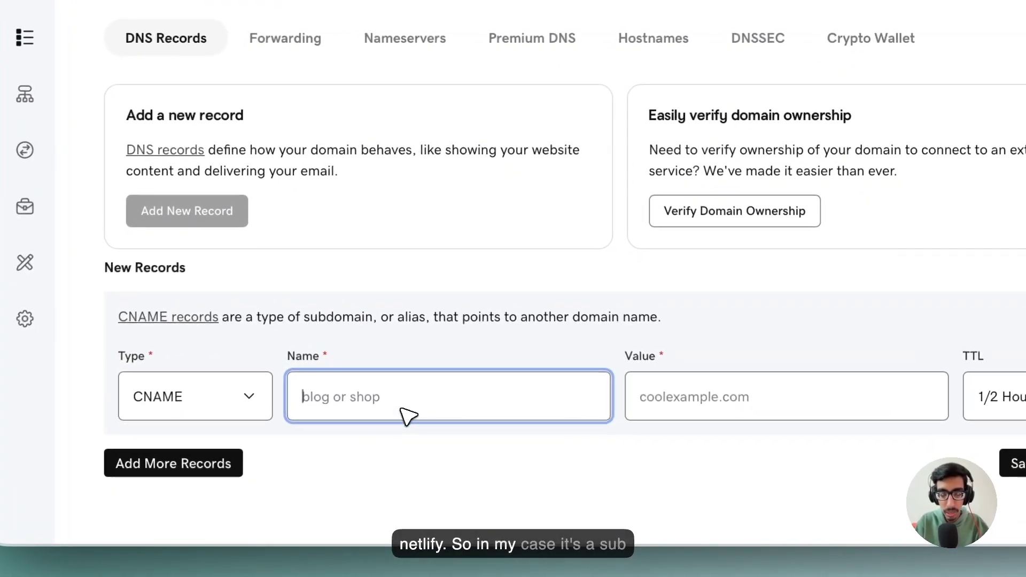
type("keyya")
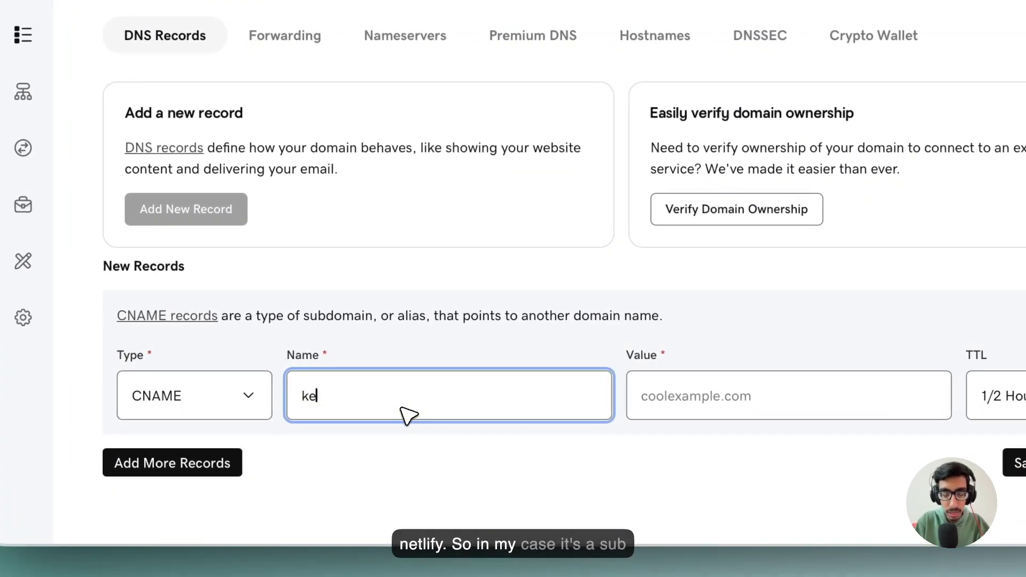
type("tri")
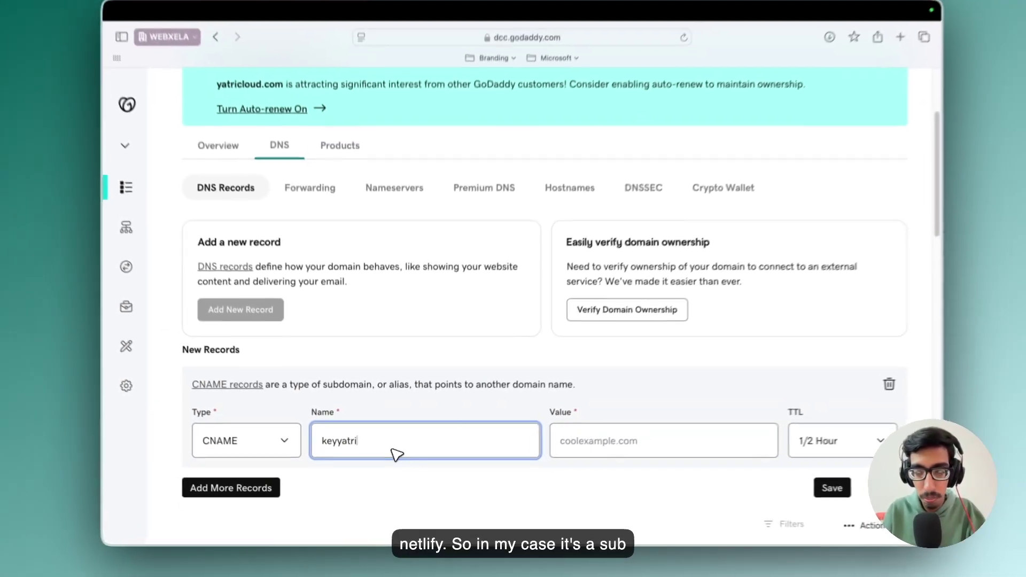
type("l")
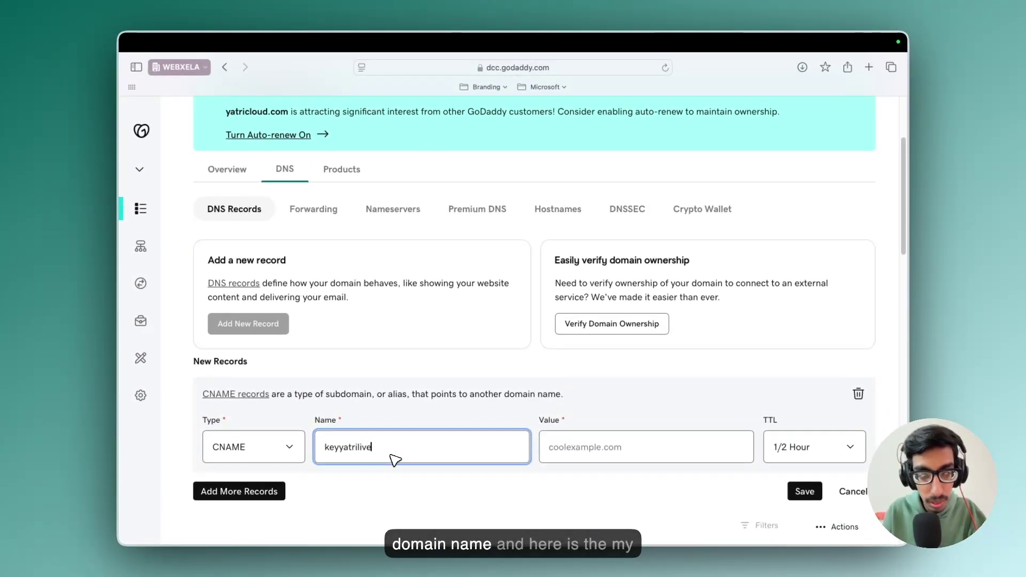
type("ive")
left_click(558, 457)
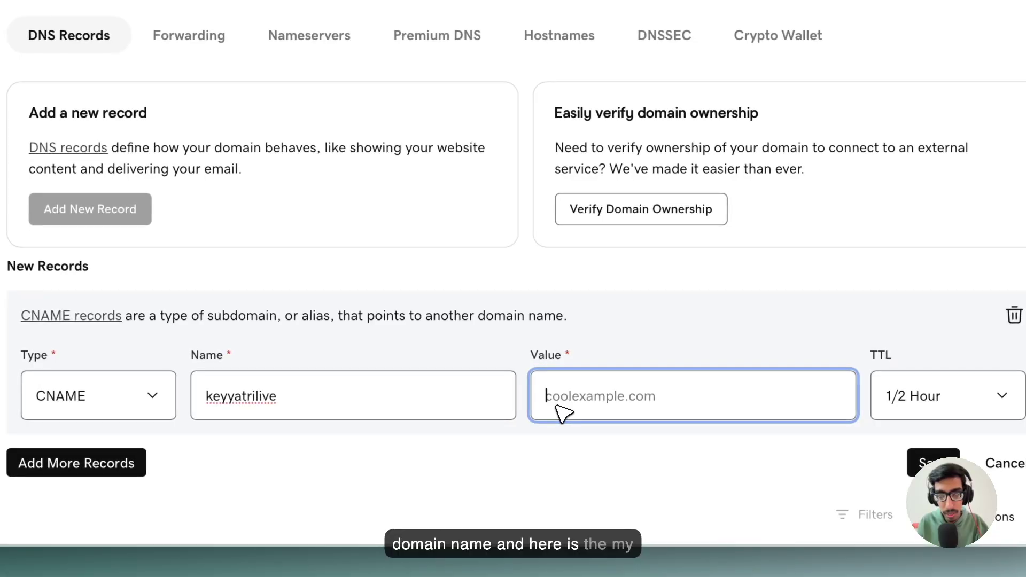
key("super+v")
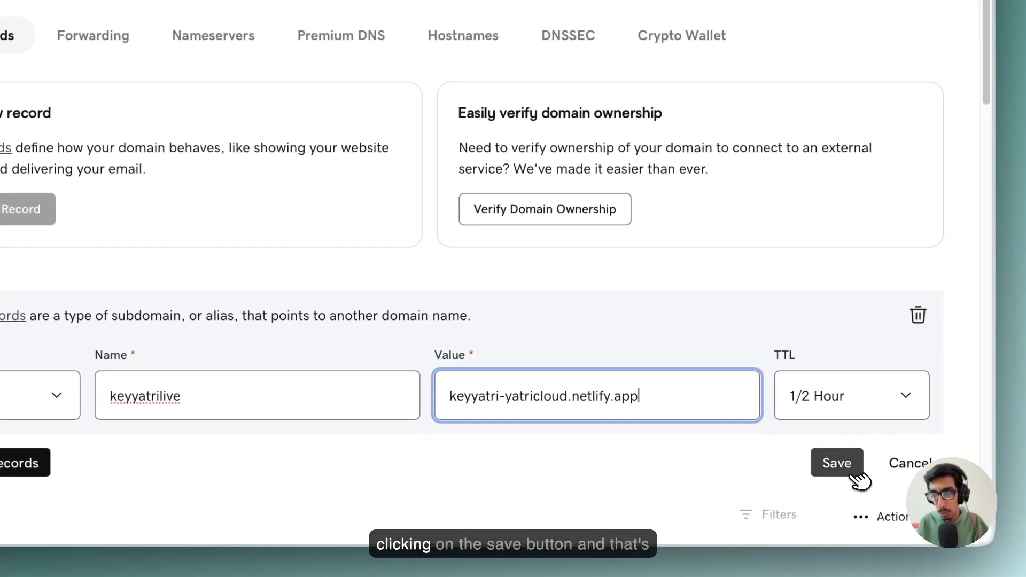
left_click(810, 494)
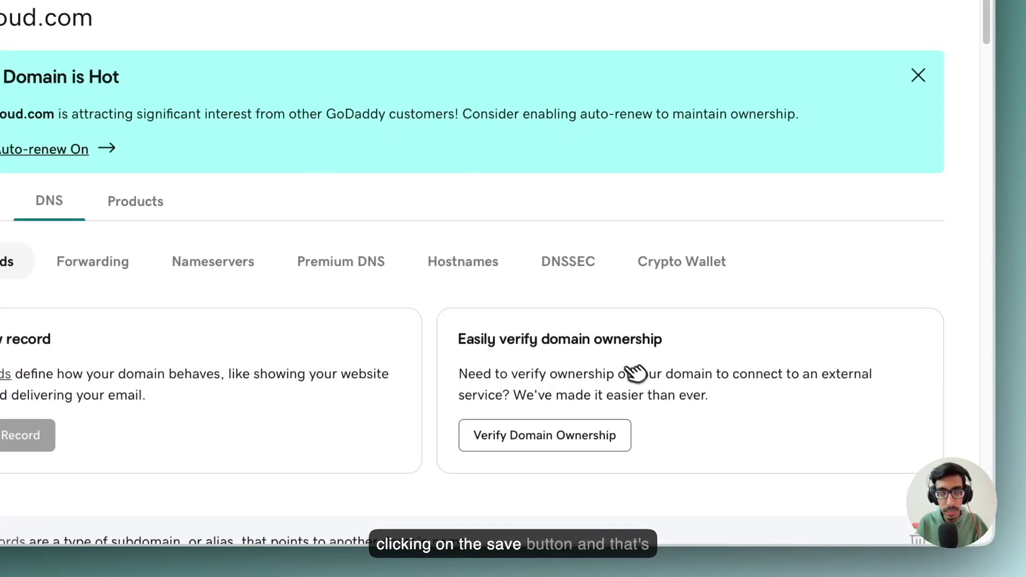
key("super+Tab")
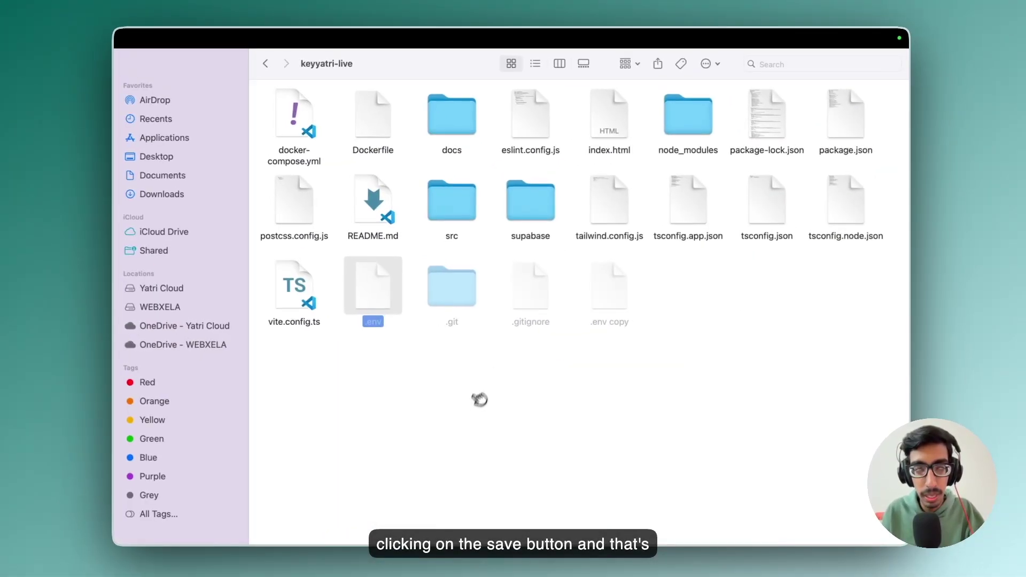
key("super+Tab")
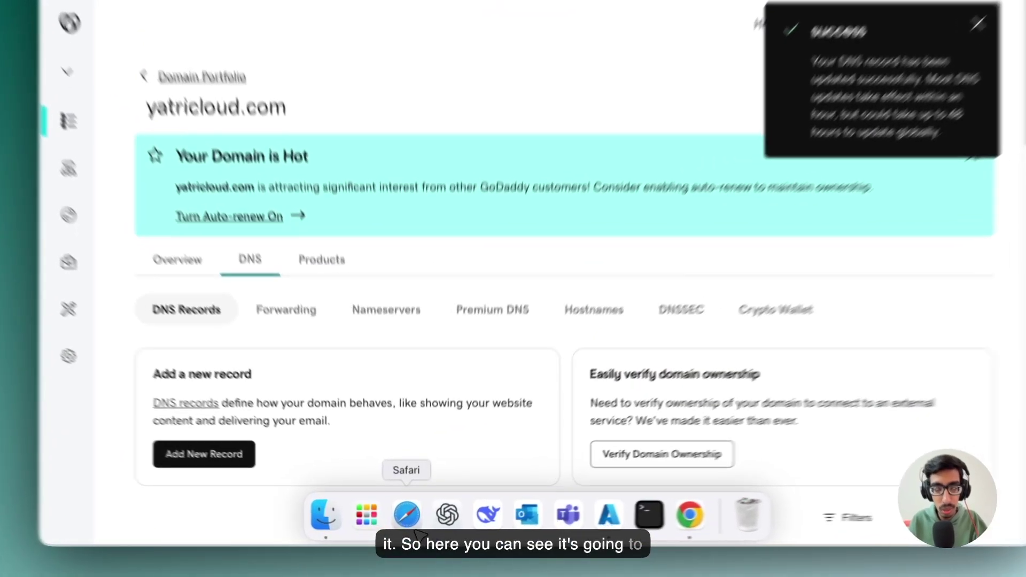
Switch to the Safari window with Netlify, recheck the keyyatrilive CNAME entry, and close the external DNS configuration instructions.
right_click(409, 520)
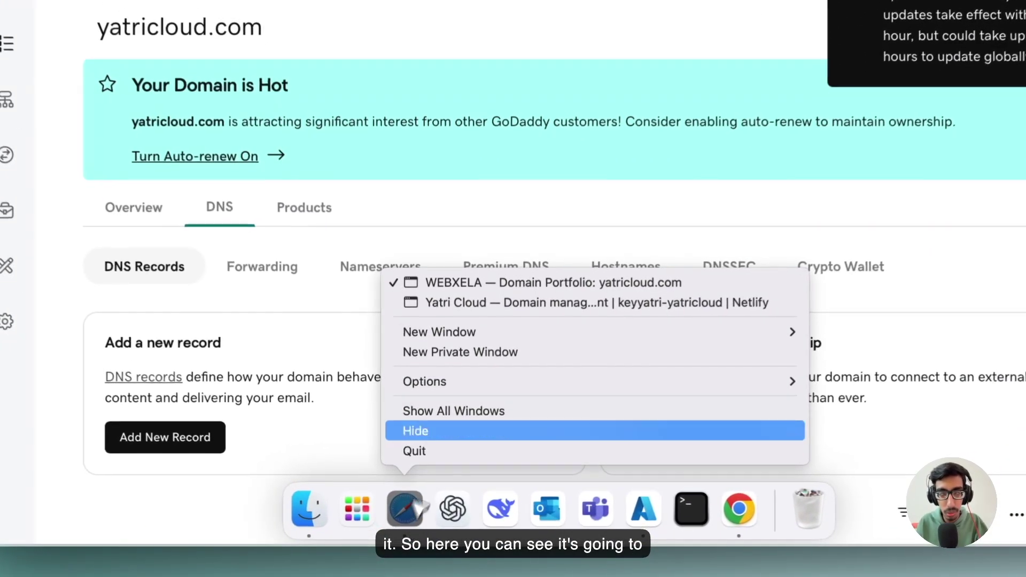
left_click(475, 302)
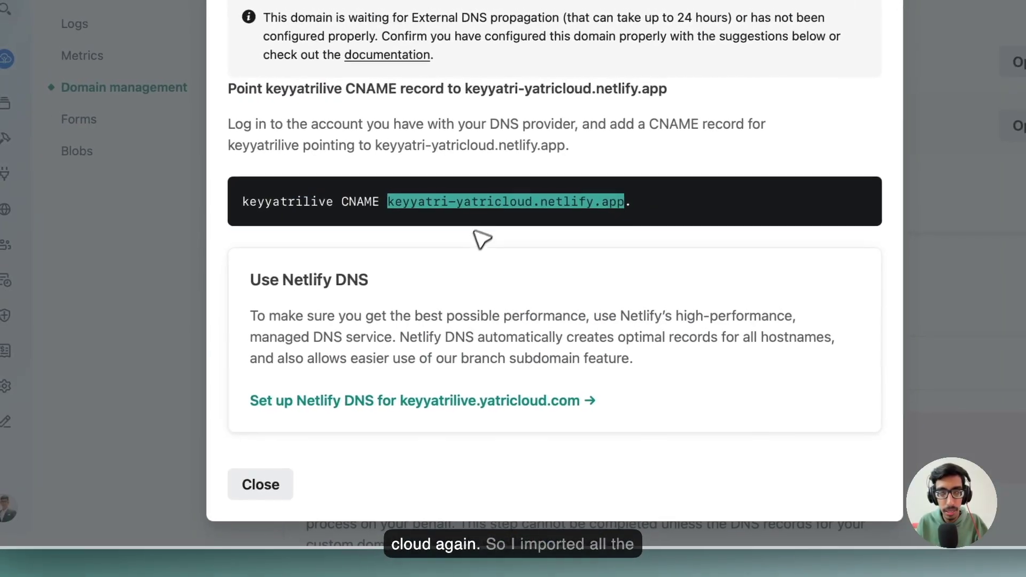
left_click_drag(243, 203, 624, 208)
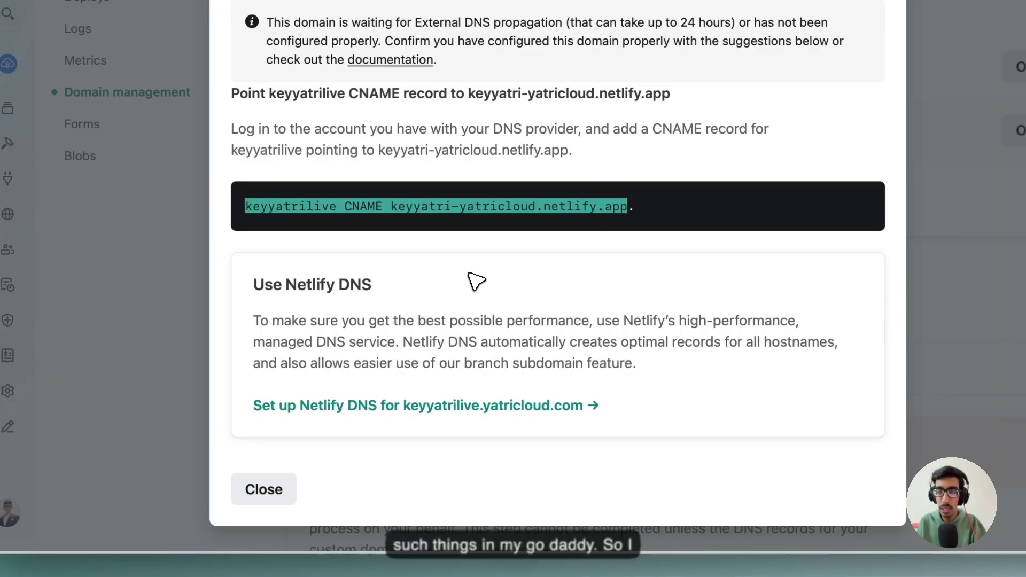
left_click(290, 492)
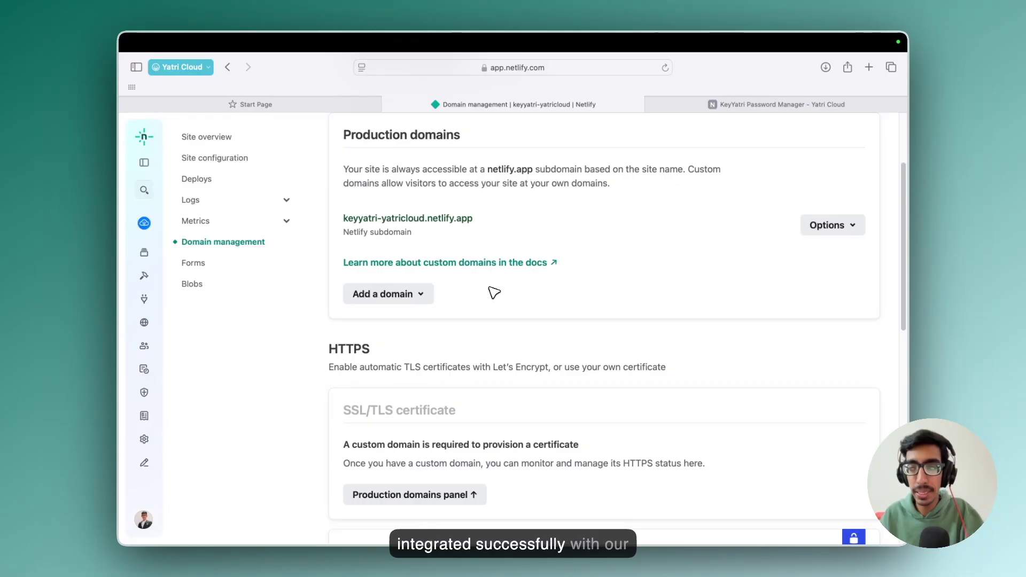
Review the production domains and HTTPS sections, then open the overview of the keyyatri-yatricloud site and reload it.
scroll(521, 298, "down", 1)
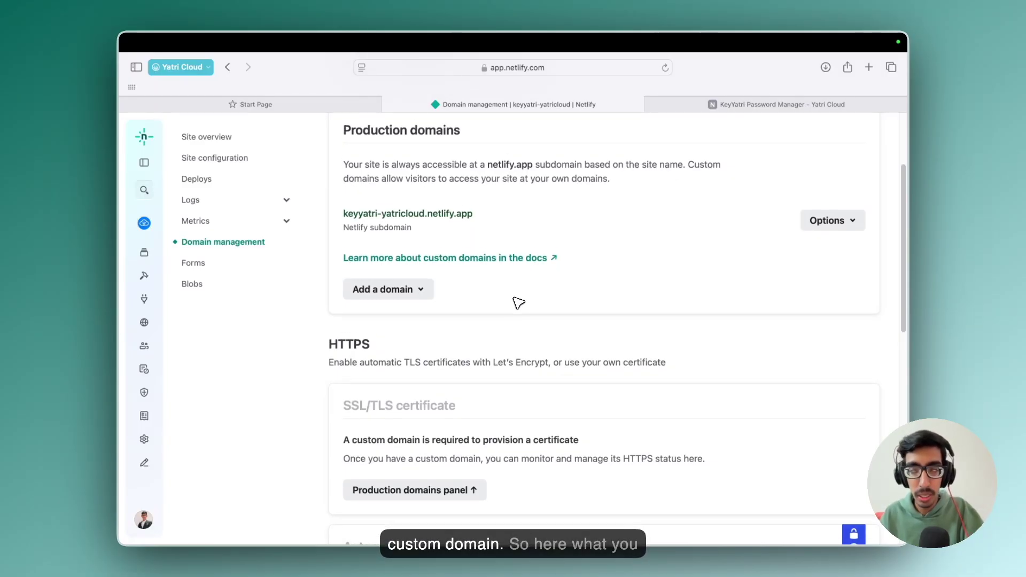
scroll(521, 323, "down", 2)
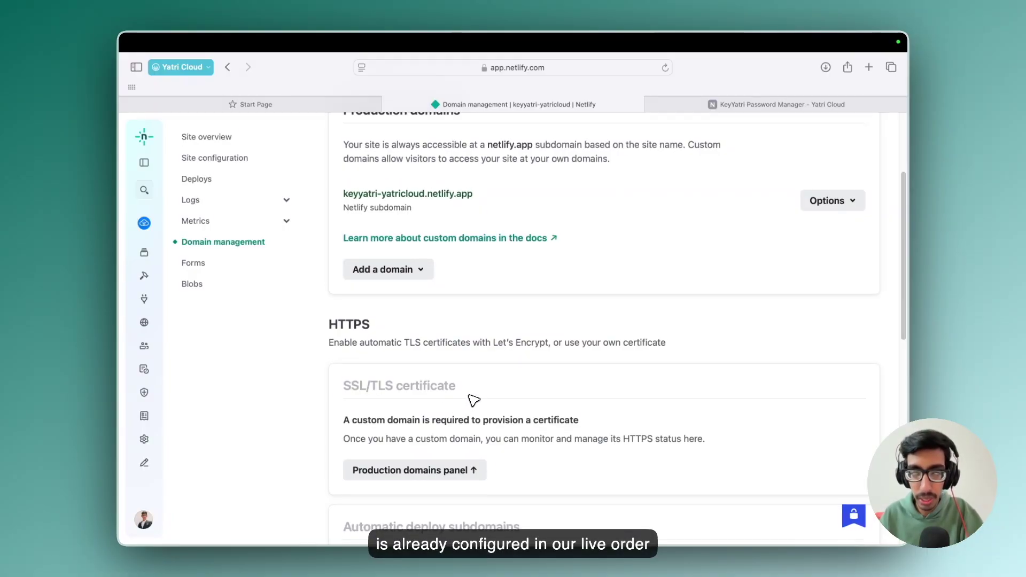
scroll(470, 401, "up", 10)
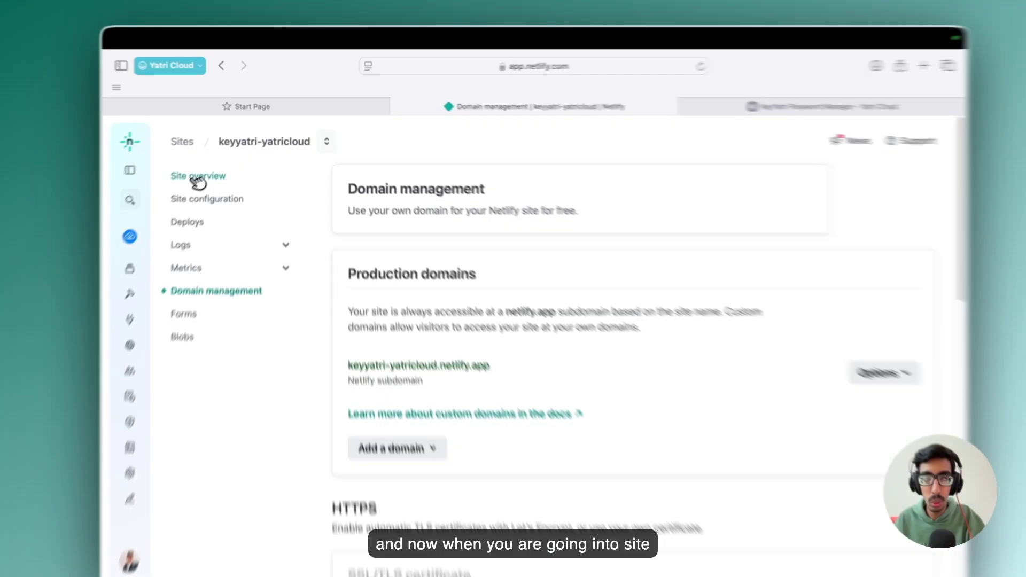
left_click(207, 168)
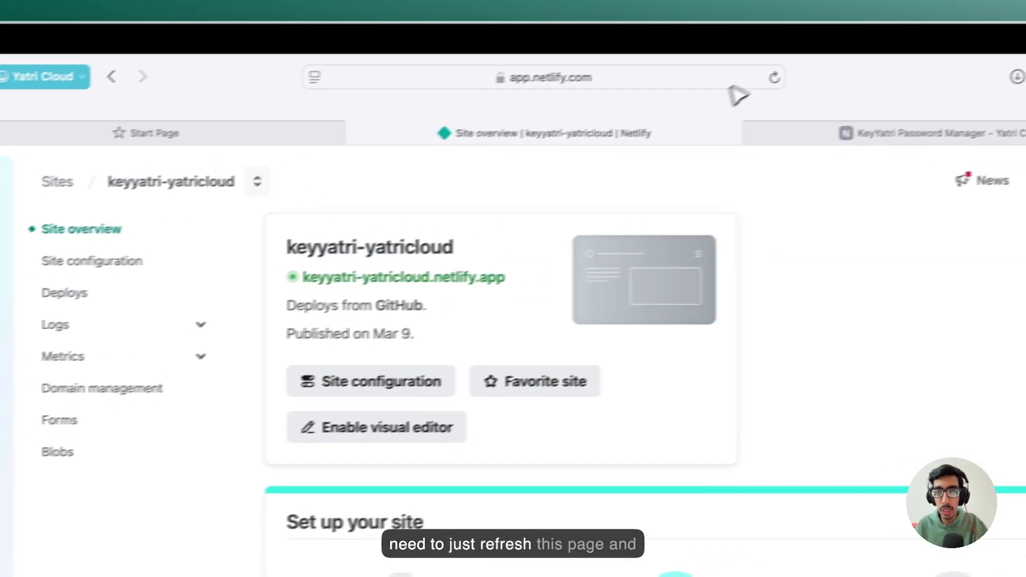
left_click(856, 60)
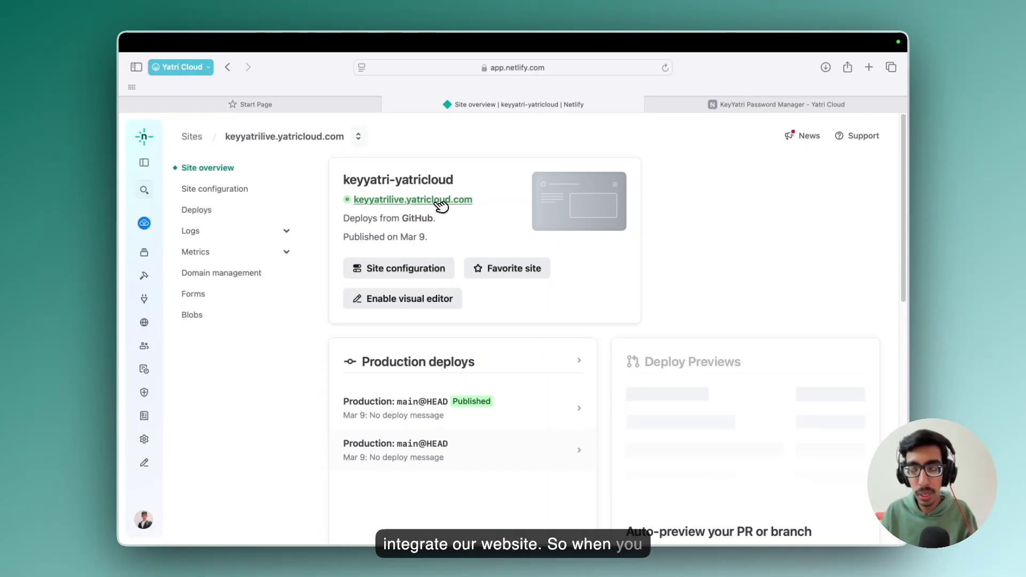
Open the live site keyyatrilive.yatricloud.com from the site overview and check its connection security and full web address.
left_click(439, 201)
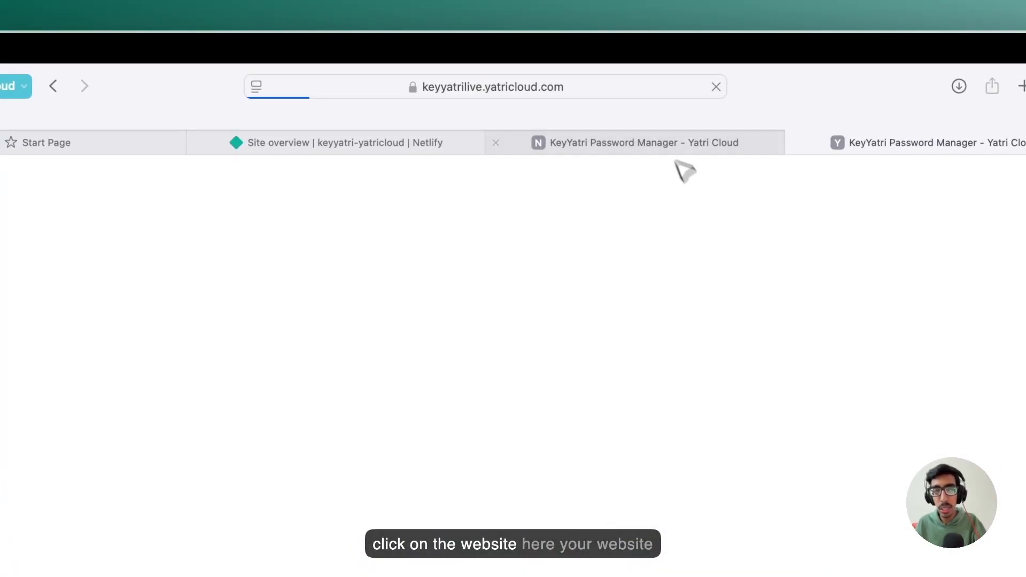
left_click(413, 88)
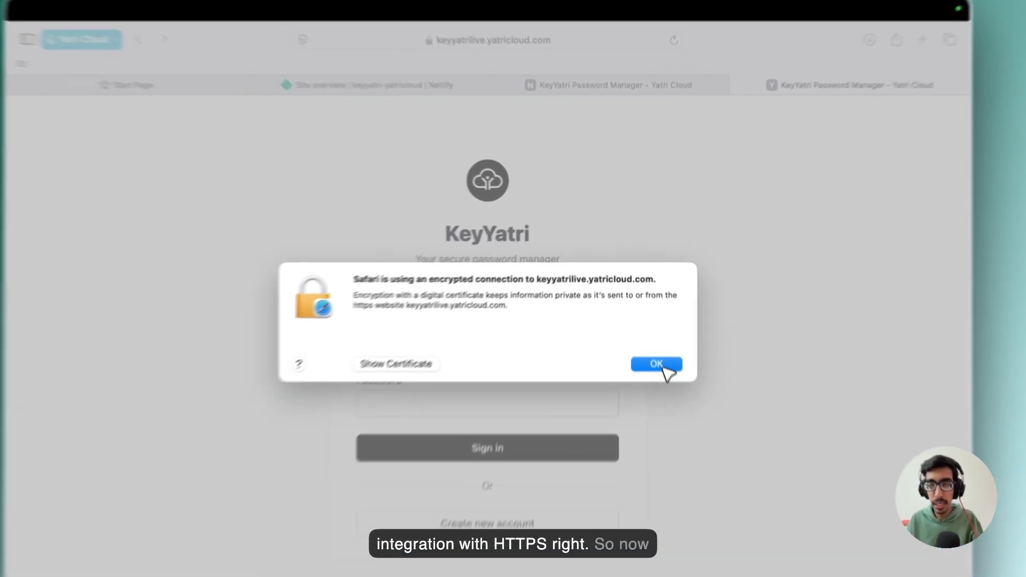
left_click(656, 334)
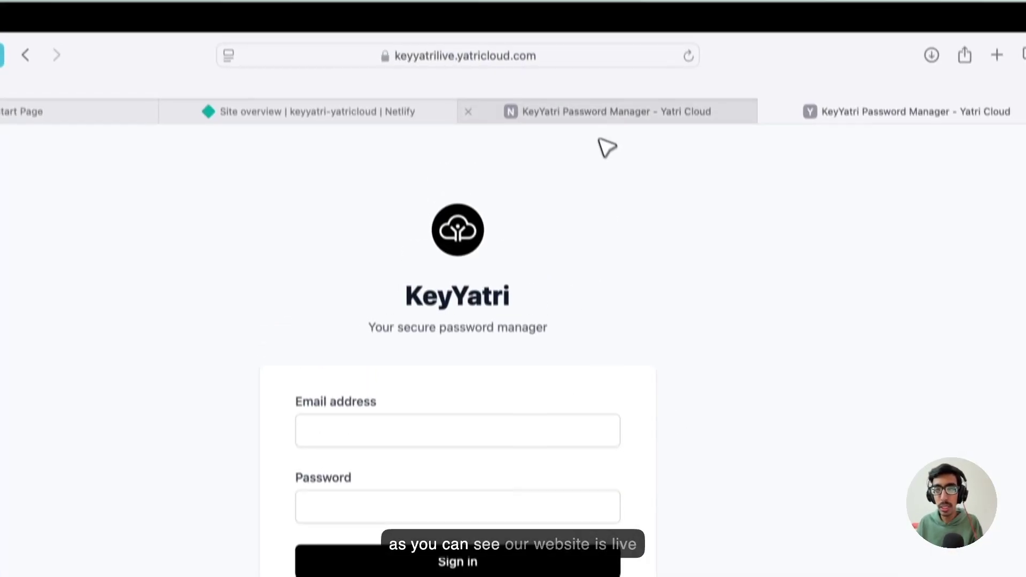
left_click(575, 61)
left_click(576, 61)
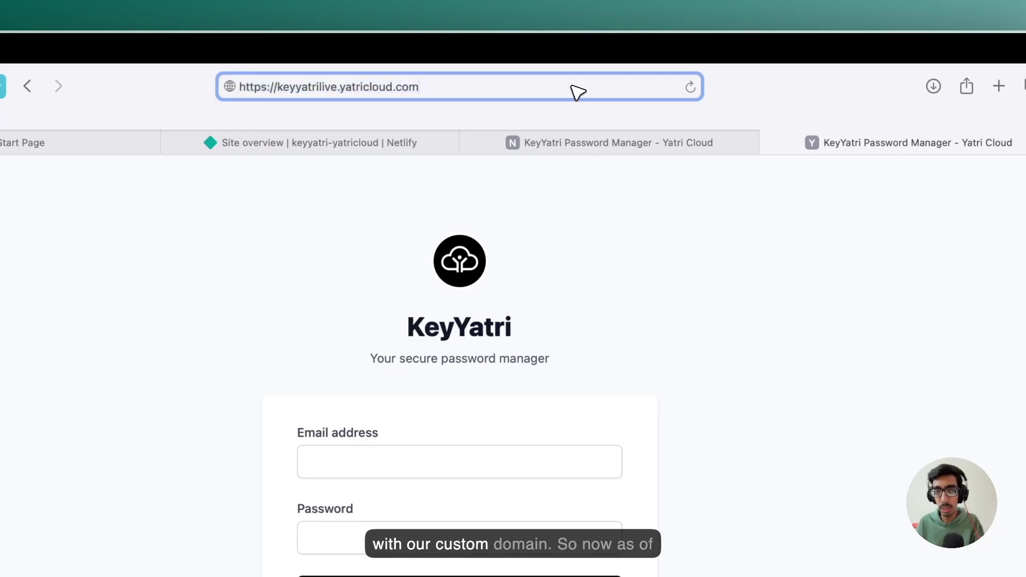